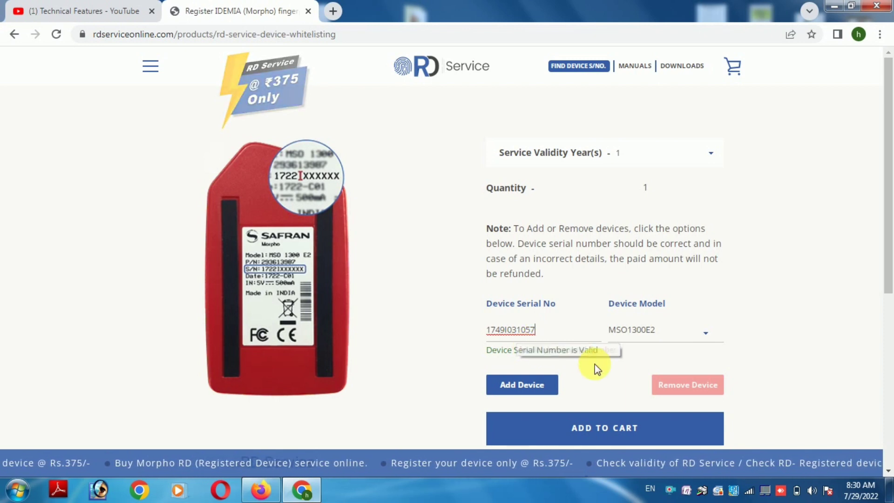
Add the Rs. 375.00 RD Service renewal to the cart, accept the terms and check out
{"action": "left_click", "coordinate": [591, 424]}
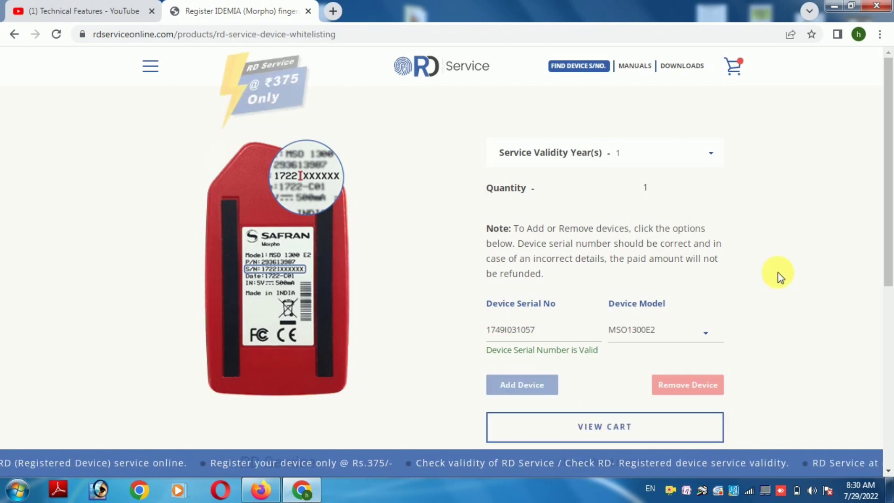
{"action": "left_click", "coordinate": [740, 68]}
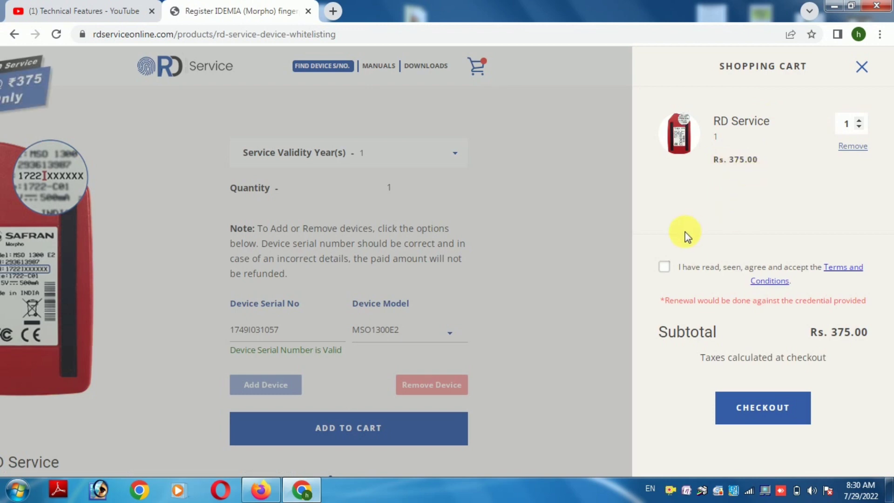
{"action": "left_click", "coordinate": [670, 270]}
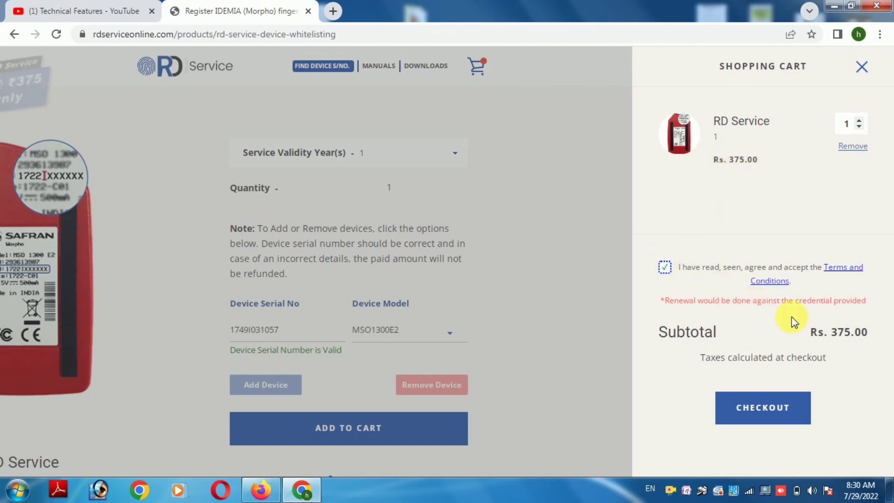
{"action": "left_click", "coordinate": [757, 418]}
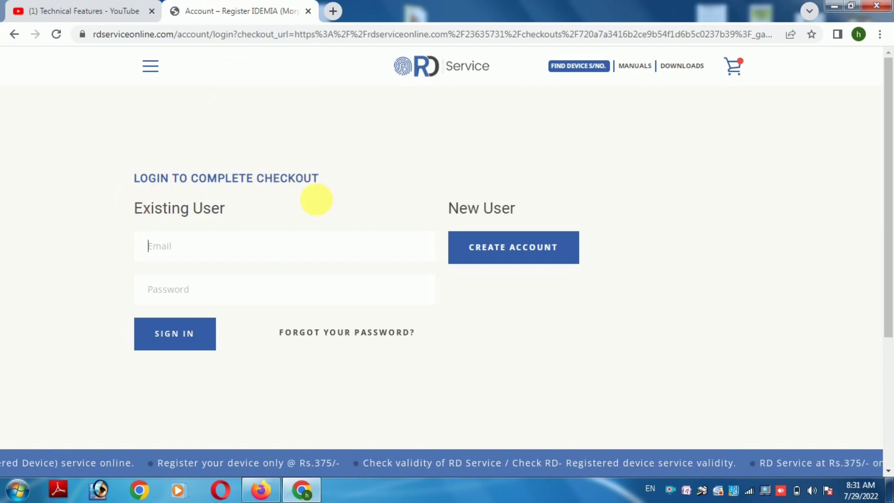
Start a new account and request an email OTP for the user's email address
{"action": "left_click", "coordinate": [497, 256]}
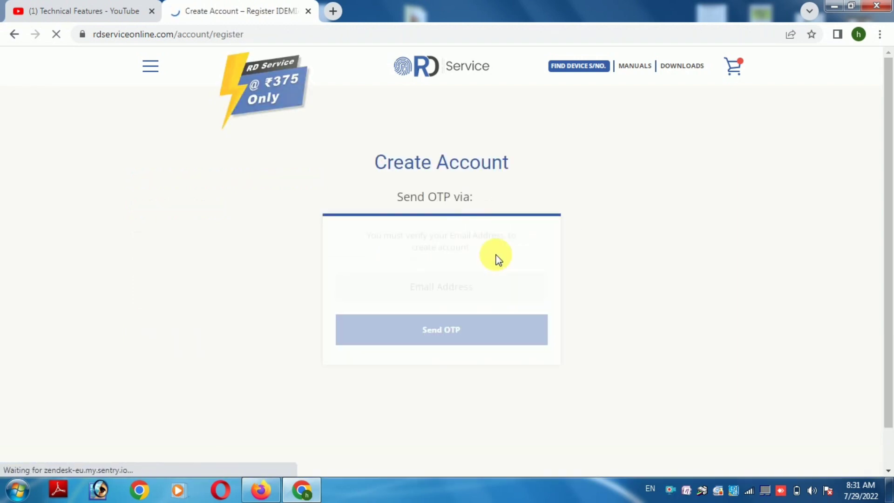
{"action": "left_click", "coordinate": [457, 294]}
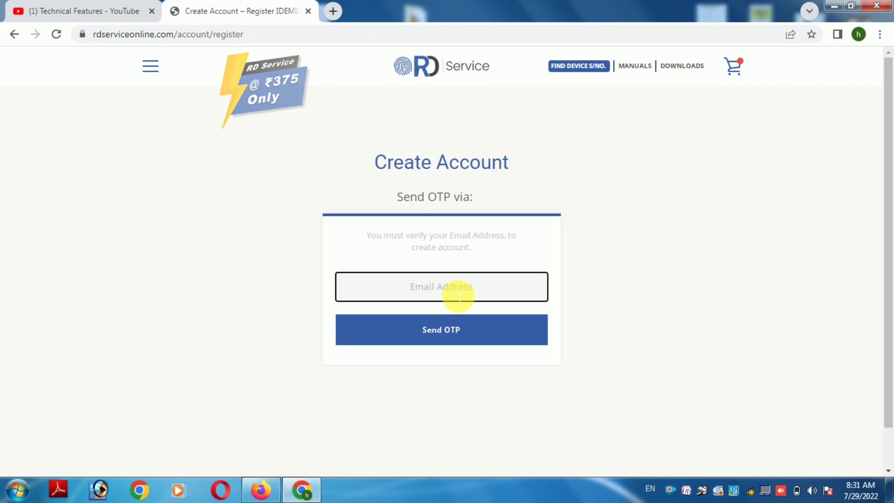
{"action": "type", "text": "M"}
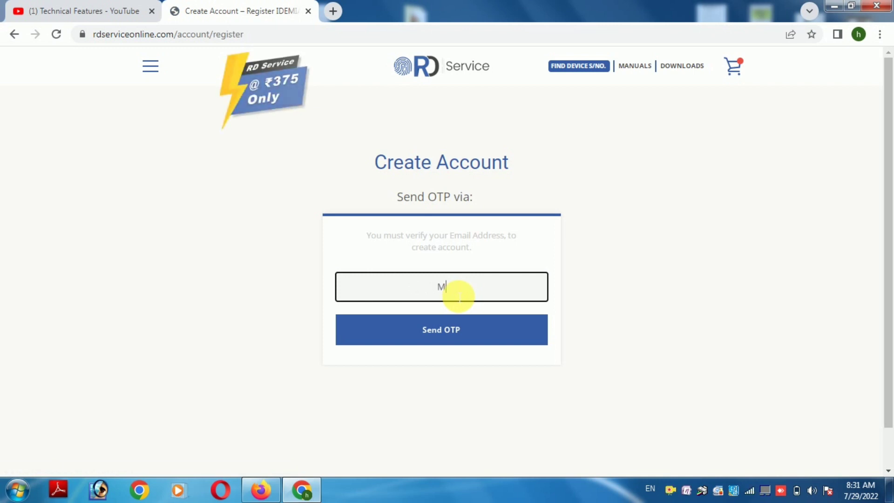
{"action": "key", "text": "BackSpace"}
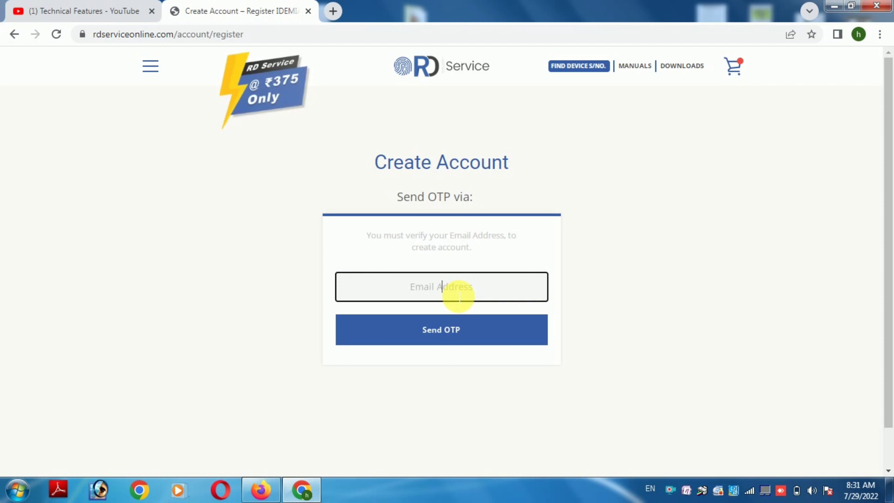
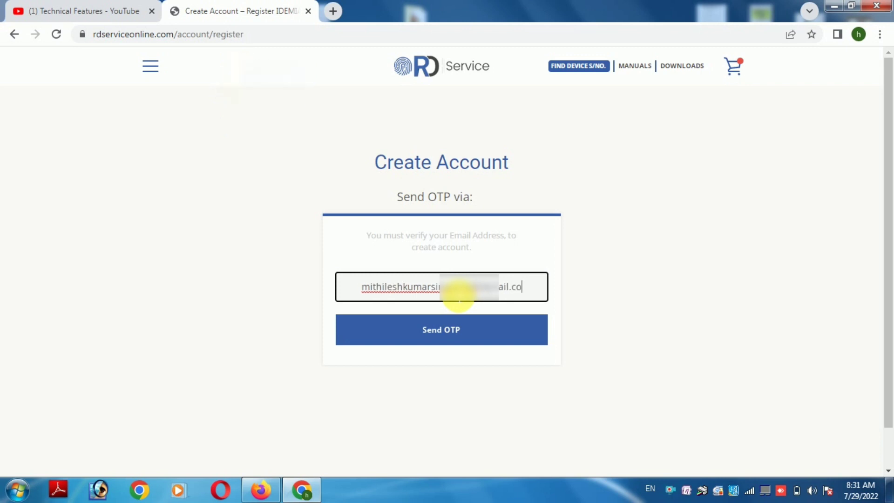
{"action": "left_click", "coordinate": [456, 332]}
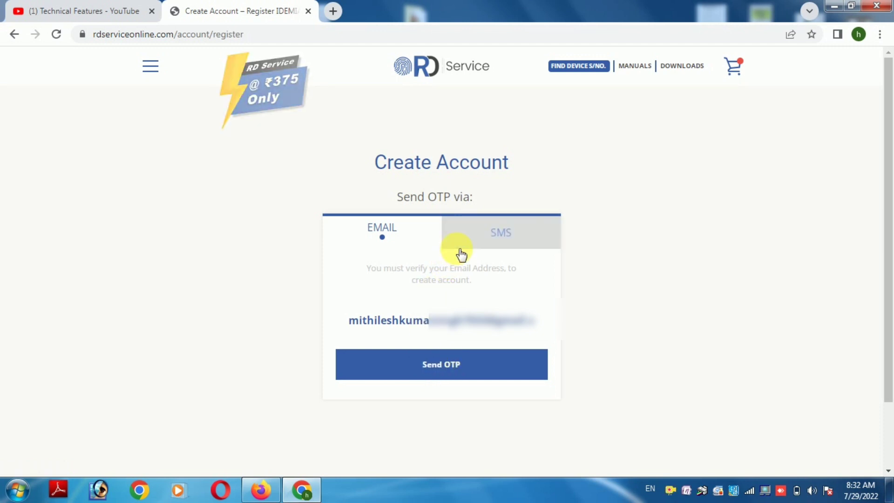
Switch verification to SMS and send the OTP to the user's mobile number
{"action": "left_click", "coordinate": [477, 245]}
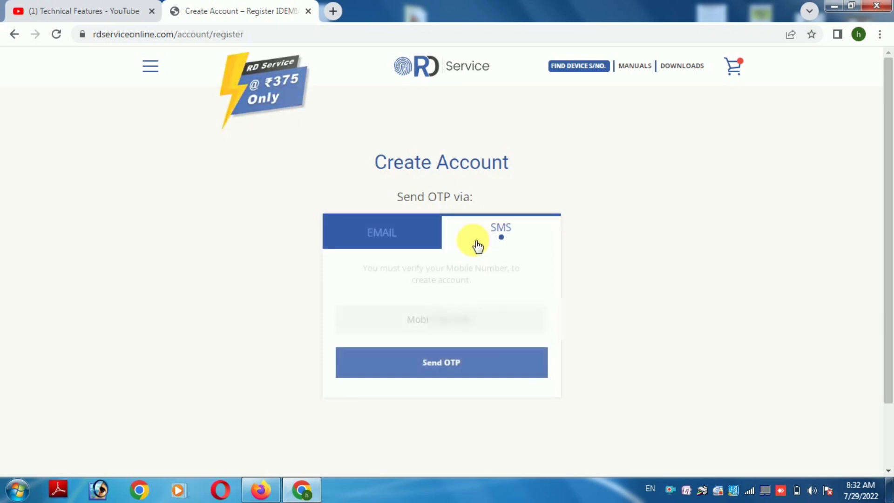
{"action": "left_click", "coordinate": [422, 327]}
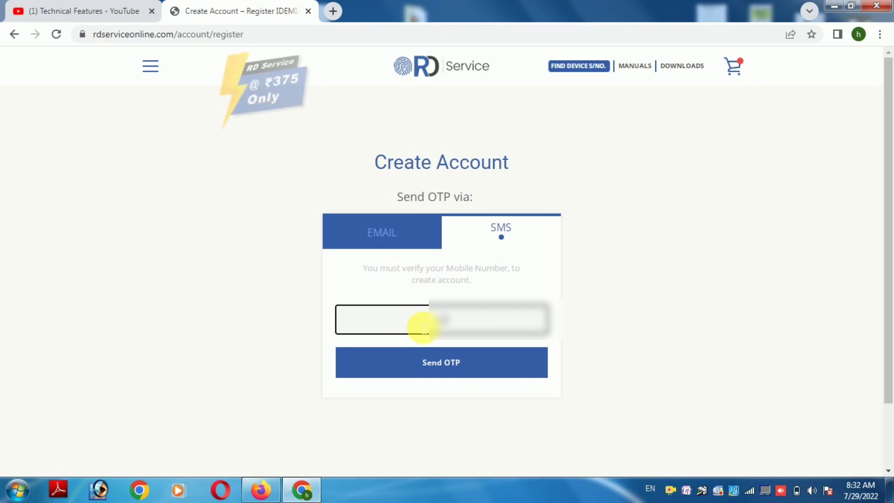
{"action": "type", "text": "6"}
{"action": "key", "text": "BackSpace"}
{"action": "key", "text": "BackSpace"}
{"action": "key", "text": "BackSpace"}
{"action": "key", "text": "BackSpace"}
{"action": "key", "text": "BackSpace"}
{"action": "key", "text": "BackSpace"}
{"action": "key", "text": "BackSpace"}
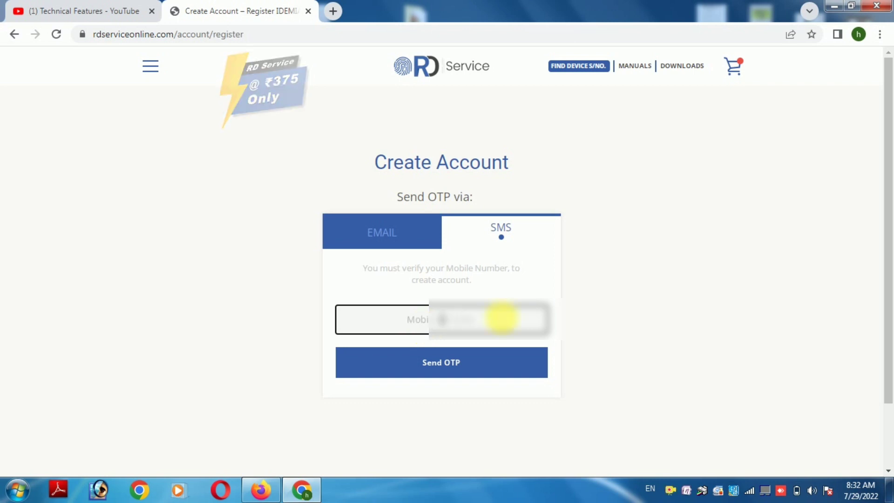
{"action": "type", "text": "6"}
{"action": "type", "text": "703"}
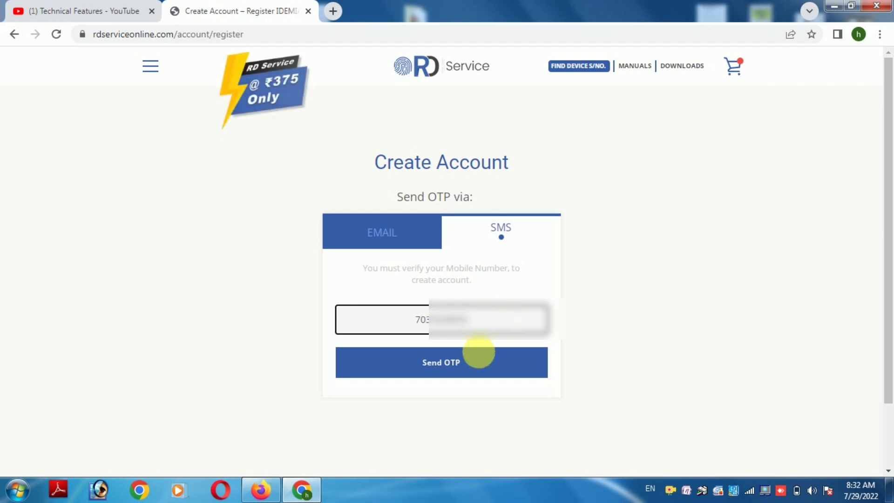
{"action": "left_click", "coordinate": [456, 364]}
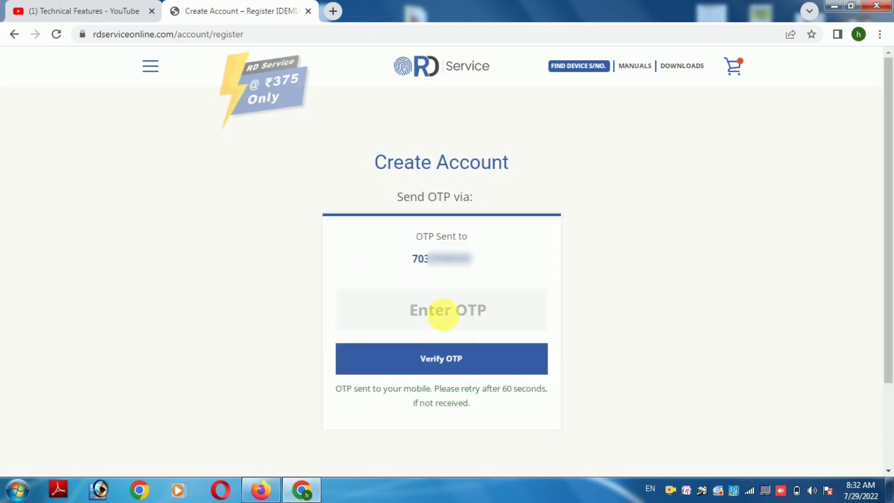
Enter the received SMS code and verify the mobile number
{"action": "left_click", "coordinate": [443, 317]}
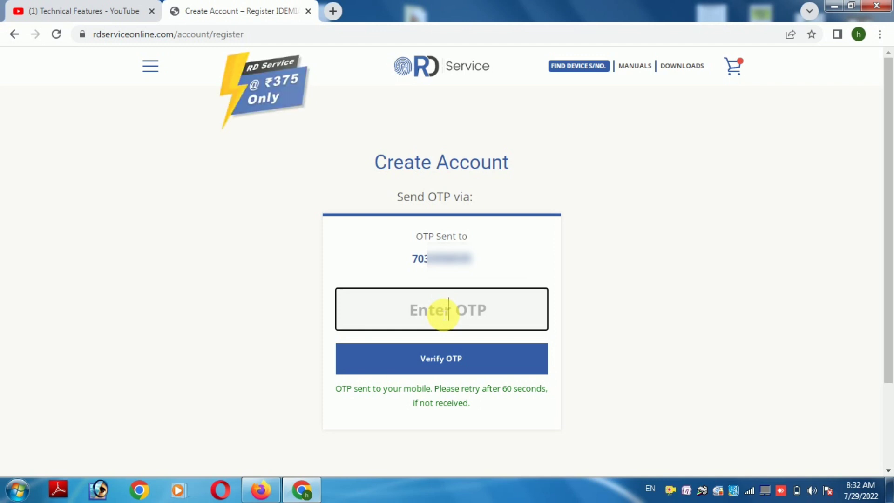
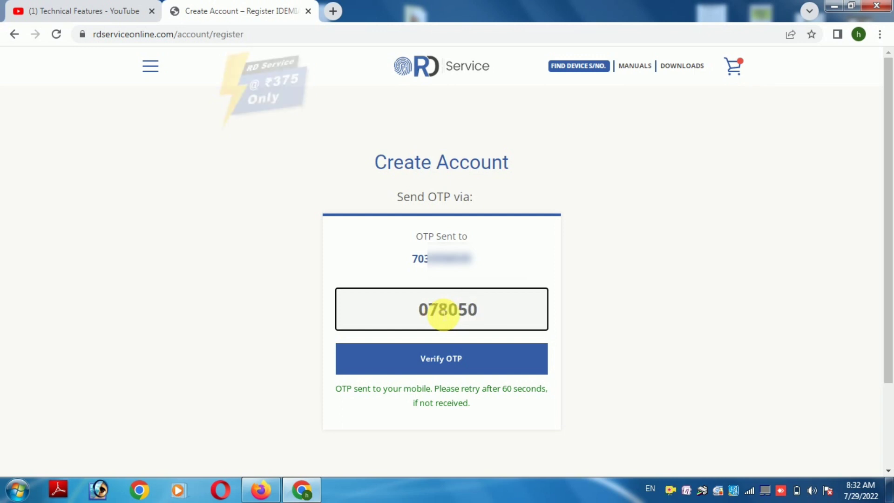
{"action": "left_click", "coordinate": [465, 358]}
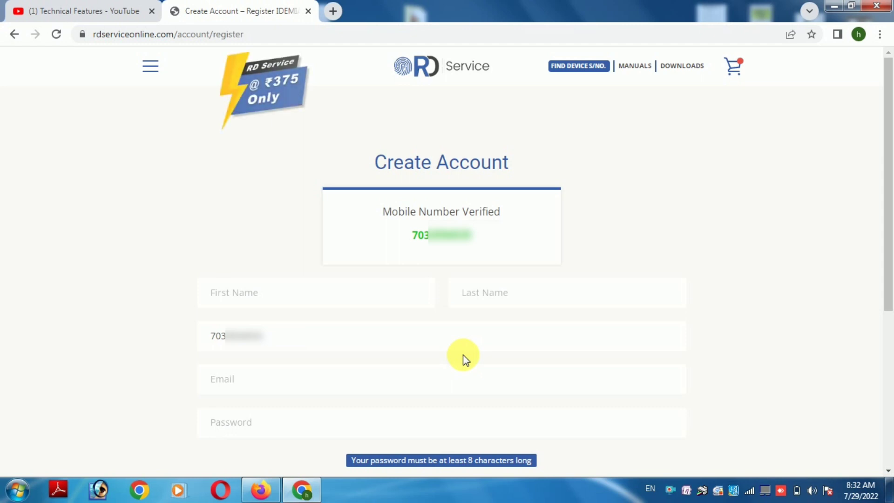
Fill in the user's first and last name, then correct the first name's spelling
{"action": "left_click", "coordinate": [334, 304]}
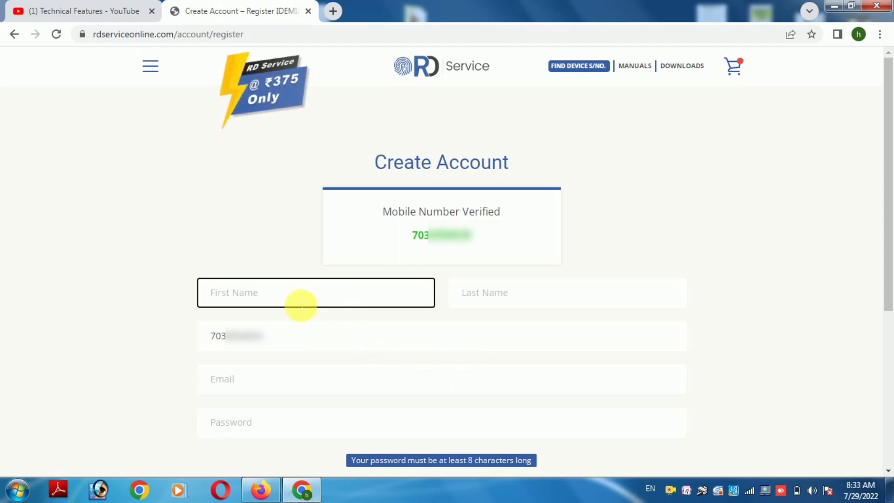
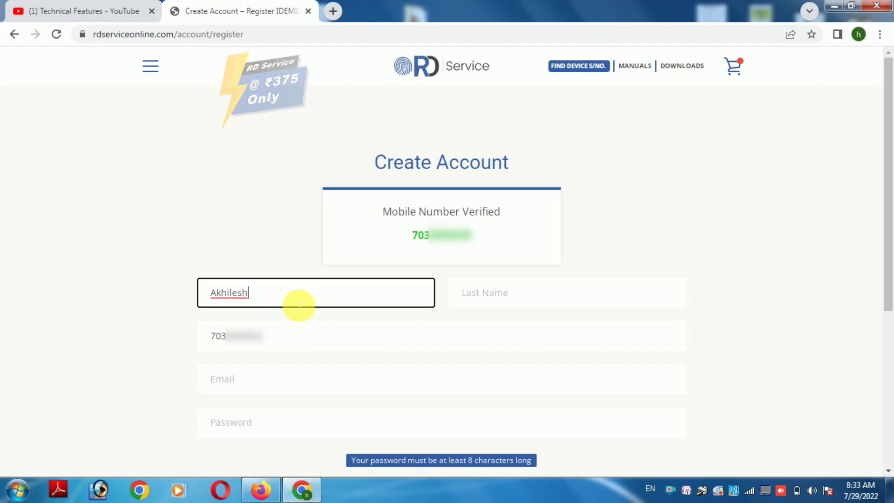
{"action": "key", "text": "Tab"}
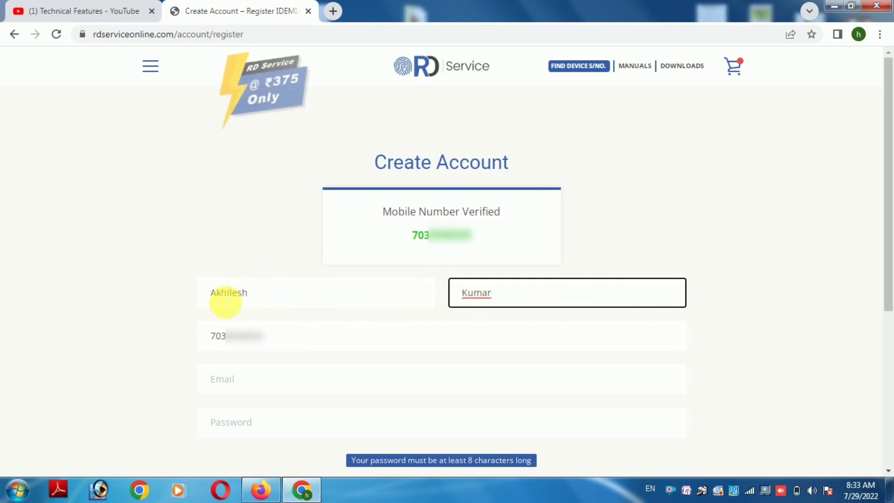
{"action": "left_click", "coordinate": [221, 293]}
{"action": "key", "text": "BackSpace"}
{"action": "key", "text": "BackSpace"}
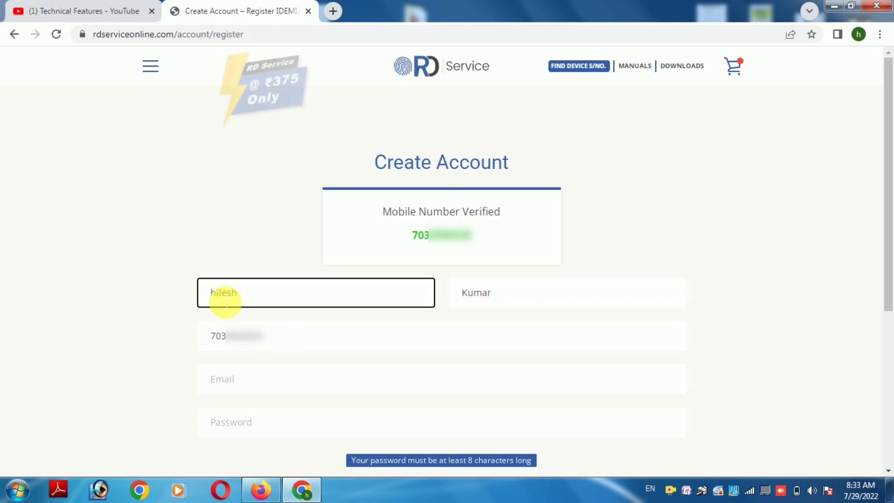
{"action": "type", "text": "Mi"}
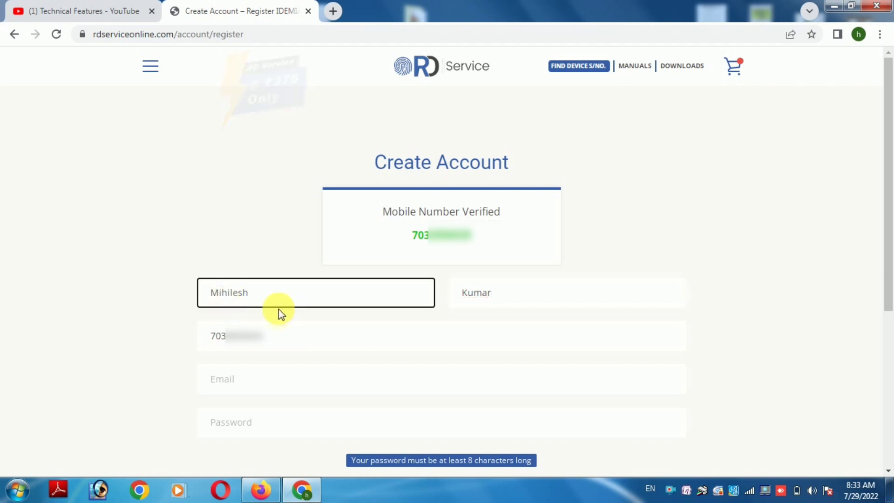
{"action": "type", "text": "t"}
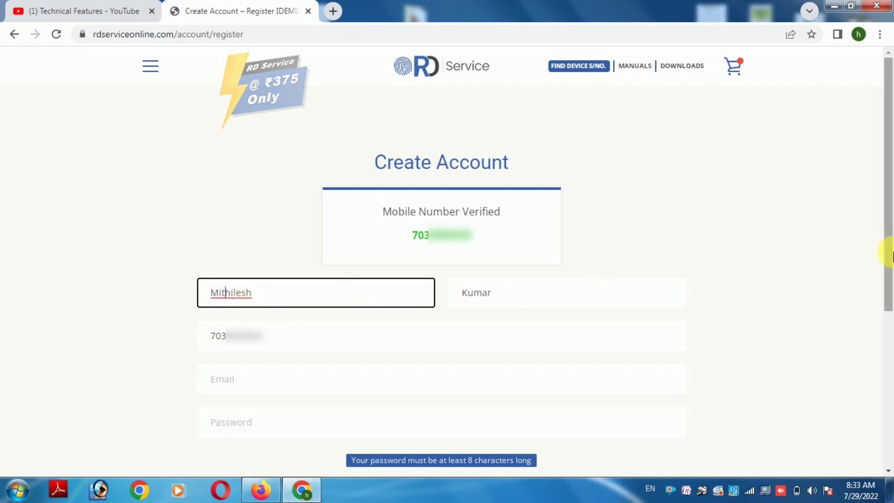
Enter a password for the new account
{"action": "left_click_drag", "start_coordinate": [885, 250], "coordinate": [889, 280]}
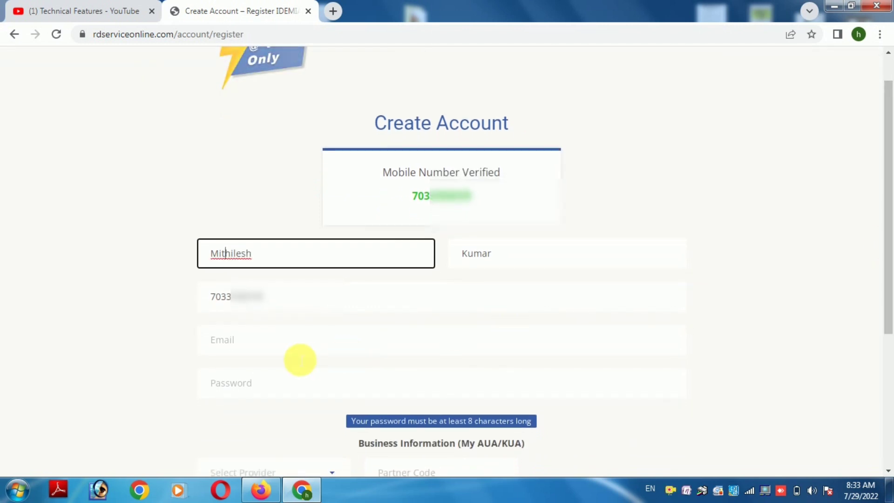
{"action": "left_click", "coordinate": [264, 382]}
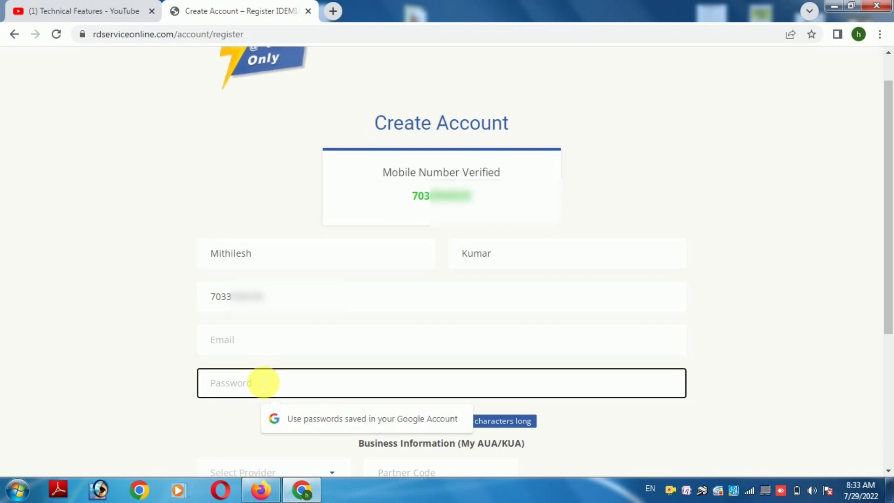
{"action": "type", "text": "•••"}
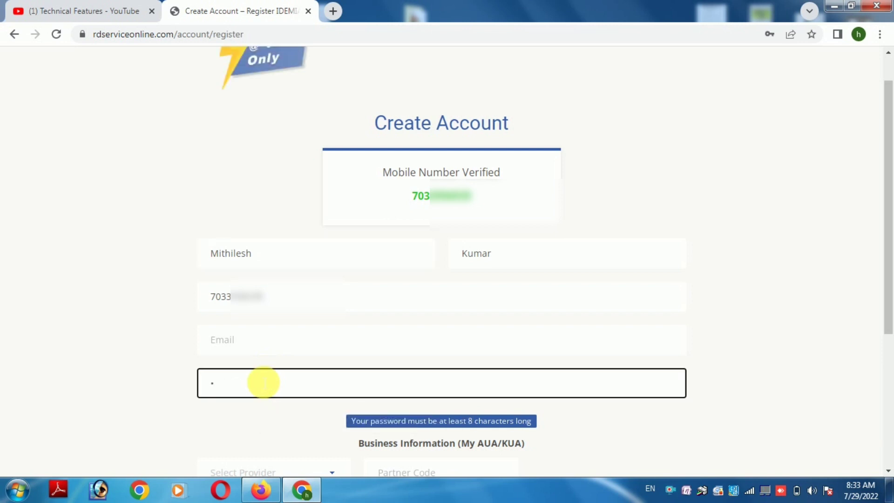
{"action": "type", "text": "••••••"}
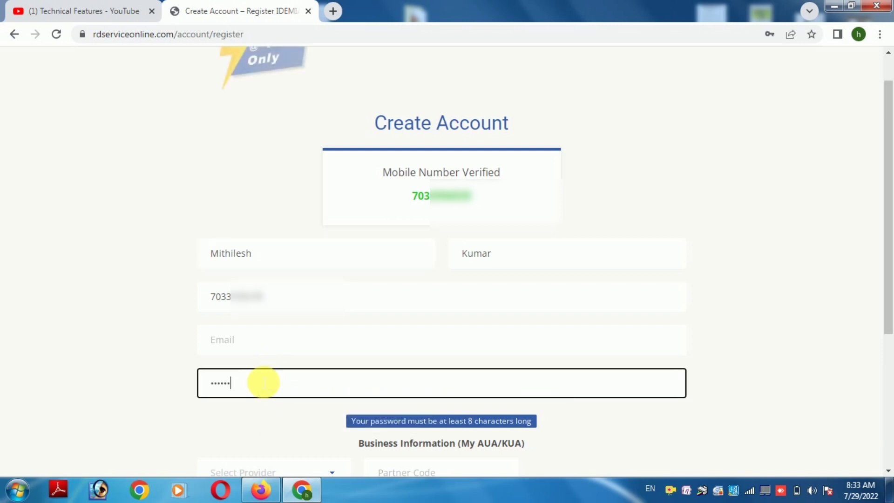
{"action": "type", "text": "••••"}
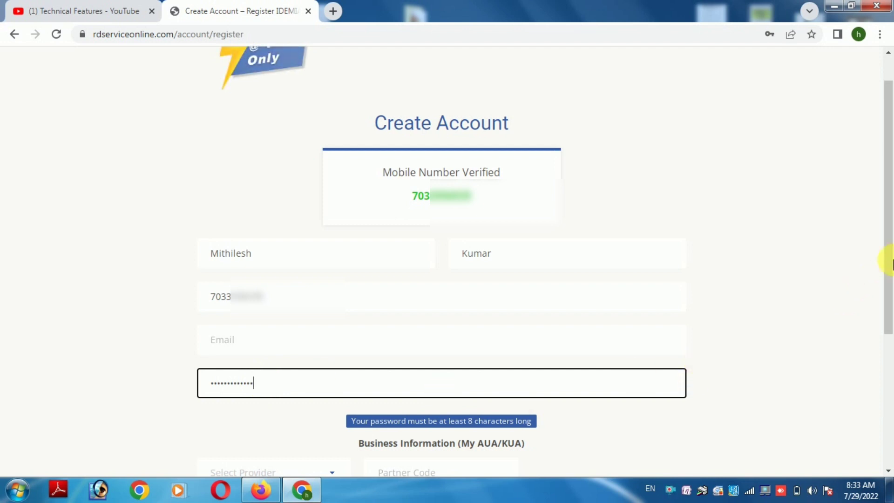
{"action": "left_click_drag", "start_coordinate": [890, 259], "coordinate": [891, 338]}
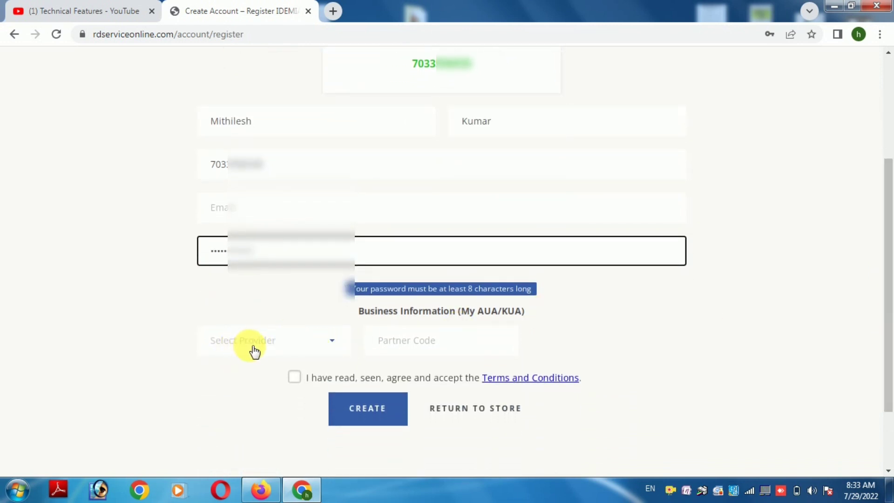
Choose CSC e-governance as the AUA/KUA provider and accept the terms and conditions
{"action": "left_click", "coordinate": [292, 347]}
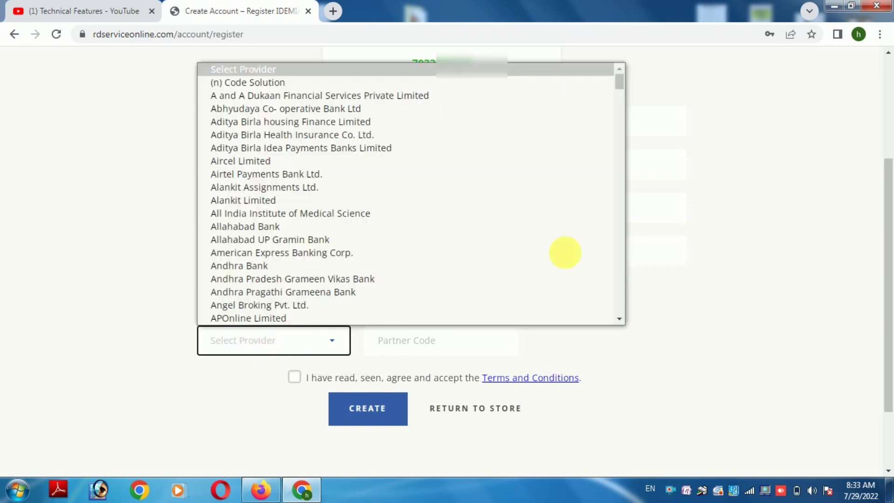
{"action": "left_click_drag", "start_coordinate": [625, 86], "coordinate": [619, 270]}
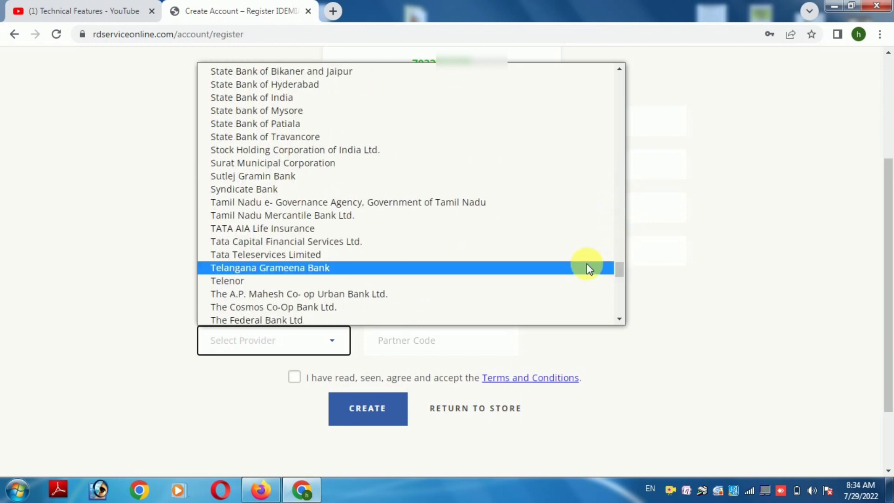
{"action": "key", "text": "c"}
{"action": "key", "text": "Down"}
{"action": "key", "text": "Down"}
{"action": "key", "text": "Down"}
{"action": "key", "text": "Down"}
{"action": "key", "text": "Down"}
{"action": "key", "text": "Down"}
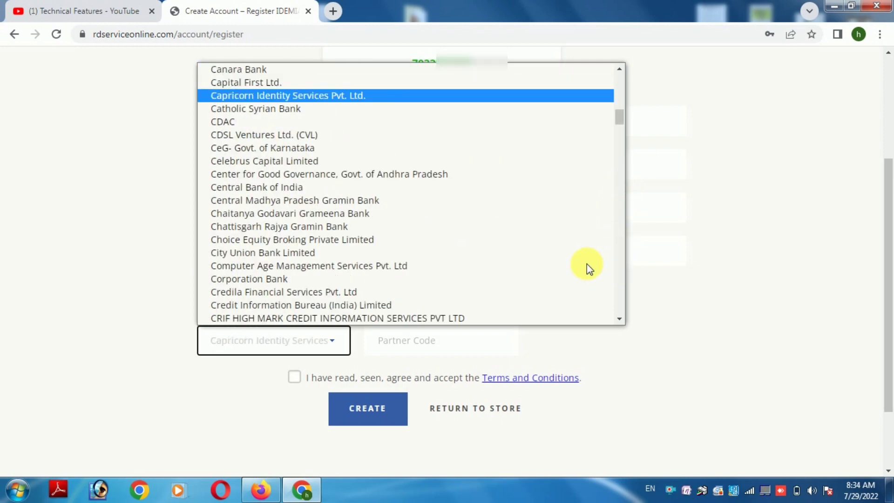
{"action": "key", "text": "c"}
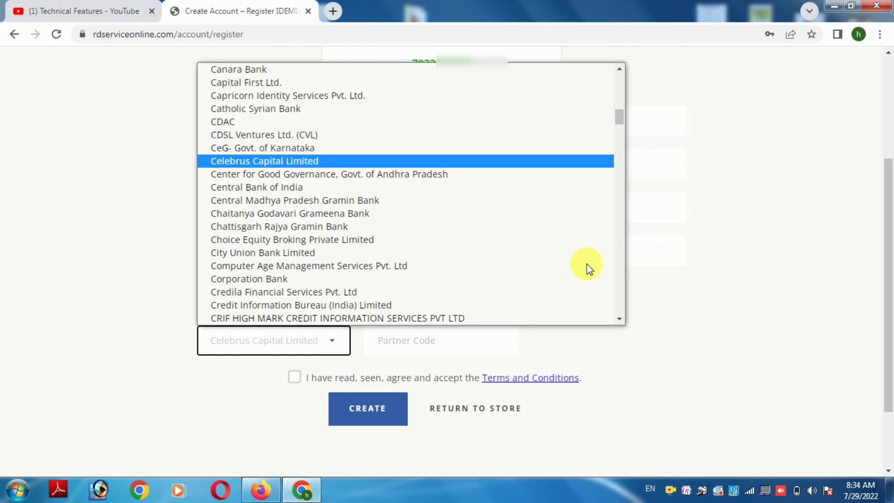
{"action": "key", "text": "s"}
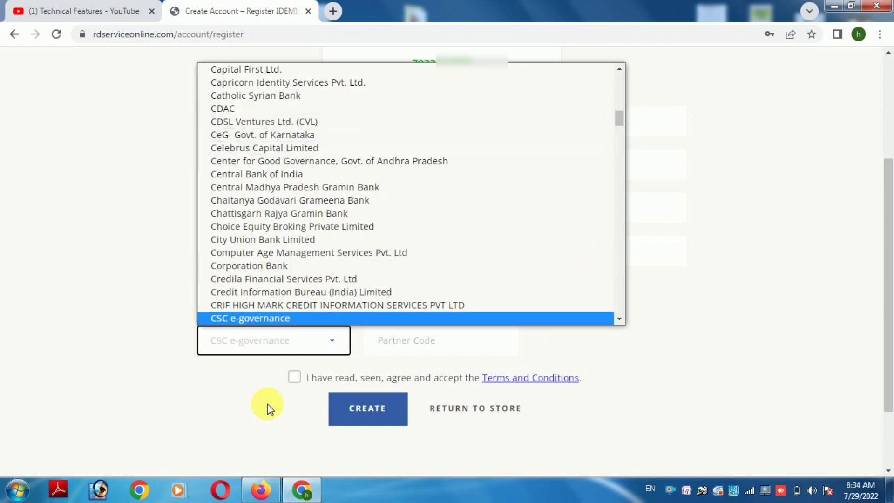
{"action": "left_click", "coordinate": [229, 320]}
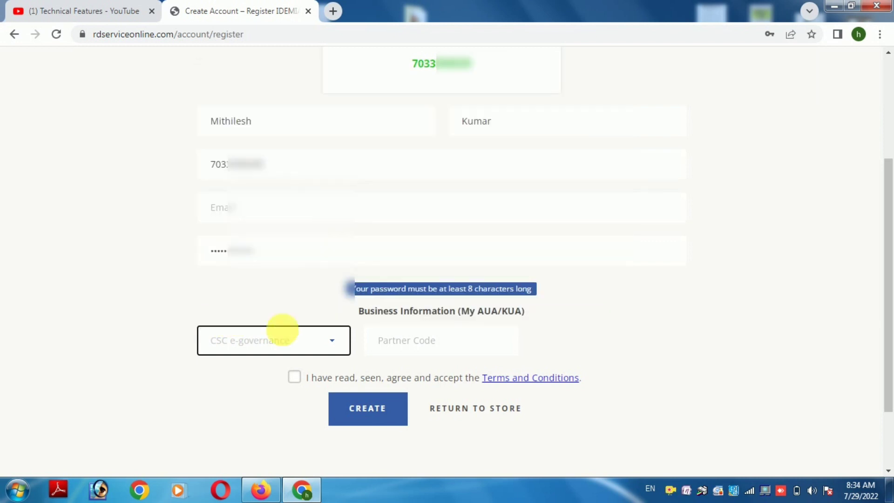
{"action": "left_click", "coordinate": [295, 377]}
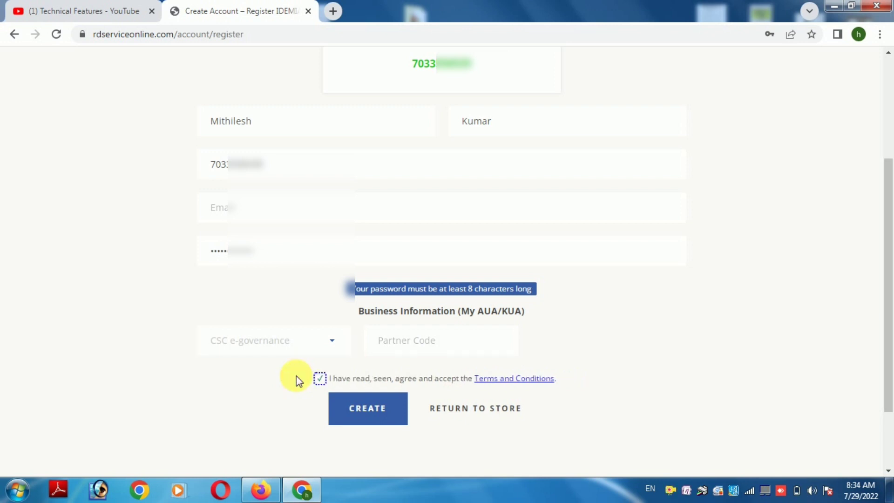
Enter the user's e-mail address in the Email field and submit the registration
{"action": "left_click", "coordinate": [366, 407]}
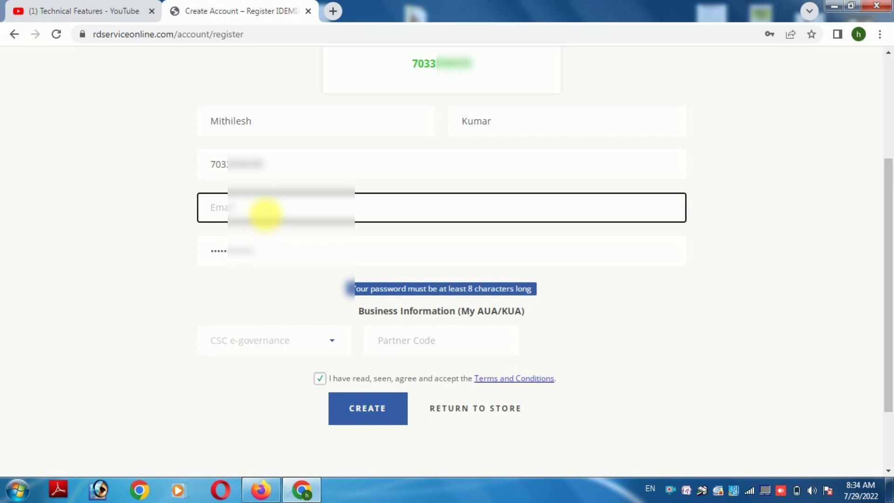
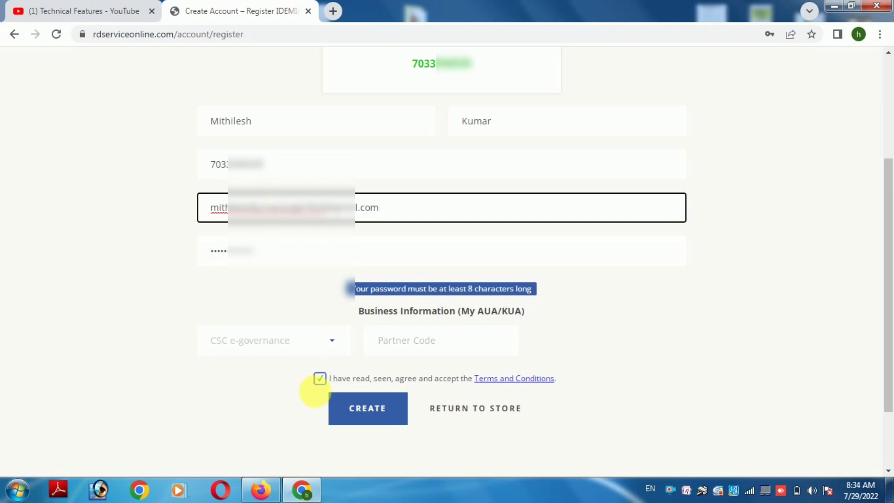
{"action": "left_click", "coordinate": [363, 410]}
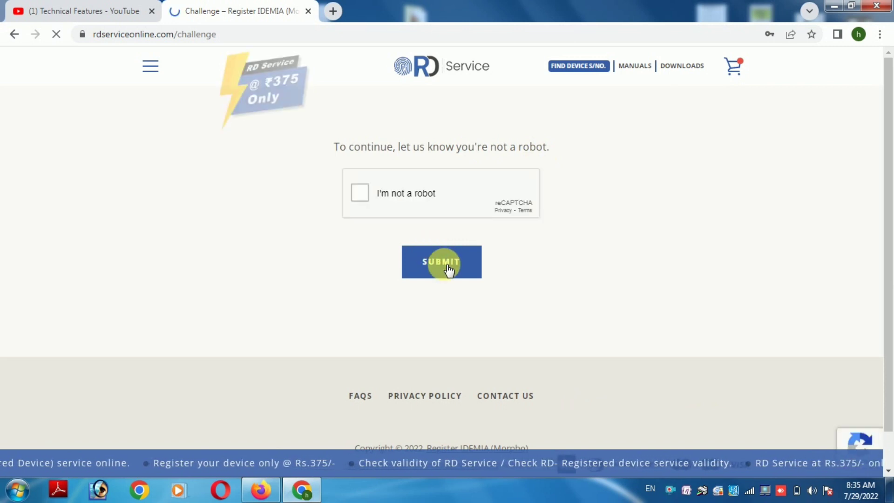
Pass the 'I'm not a robot' reCAPTCHA and submit it
{"action": "left_click", "coordinate": [360, 193]}
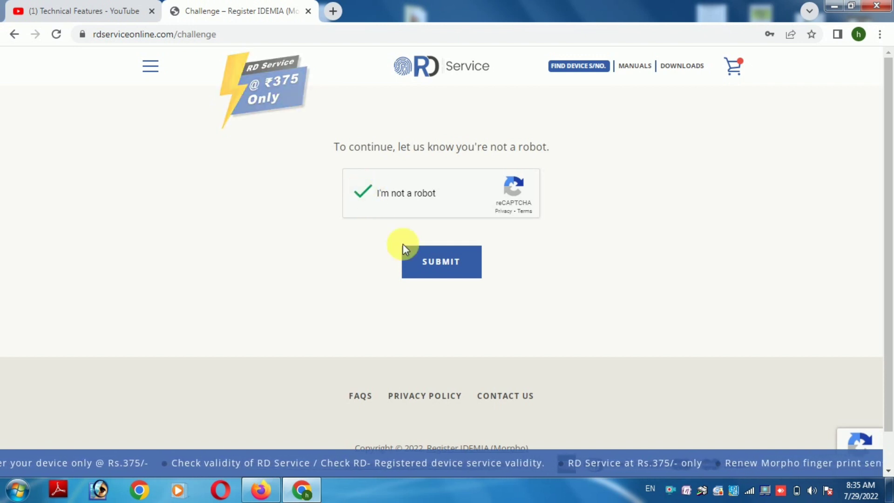
{"action": "left_click", "coordinate": [441, 265]}
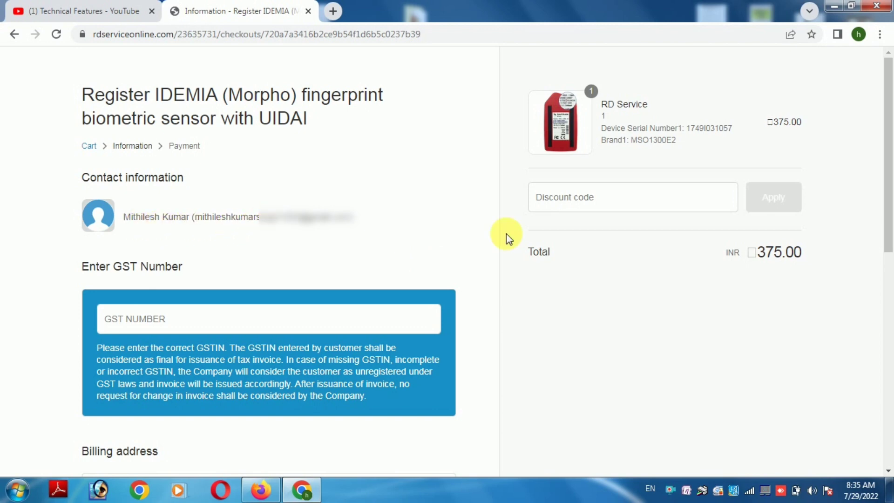
Enter company CSC, then begin the billing street address and PIN code
{"action": "left_click", "coordinate": [888, 212]}
{"action": "left_click_drag", "start_coordinate": [889, 212], "coordinate": [890, 364]}
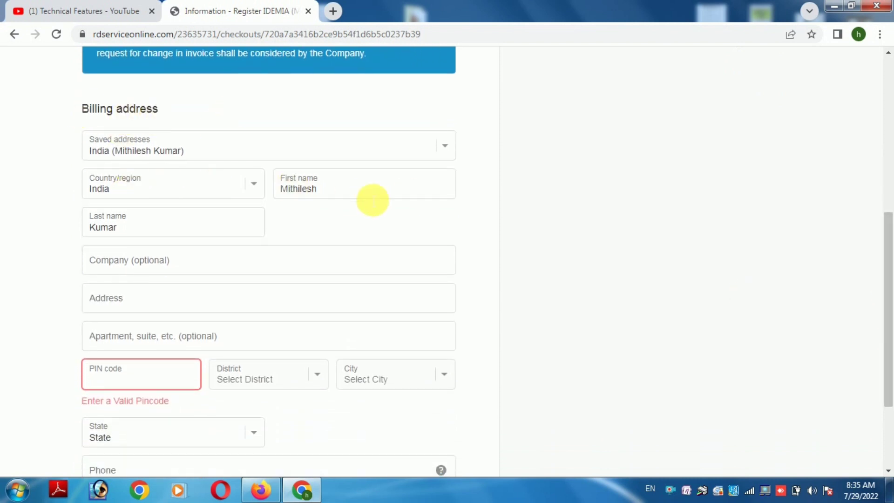
{"action": "left_click", "coordinate": [127, 264]}
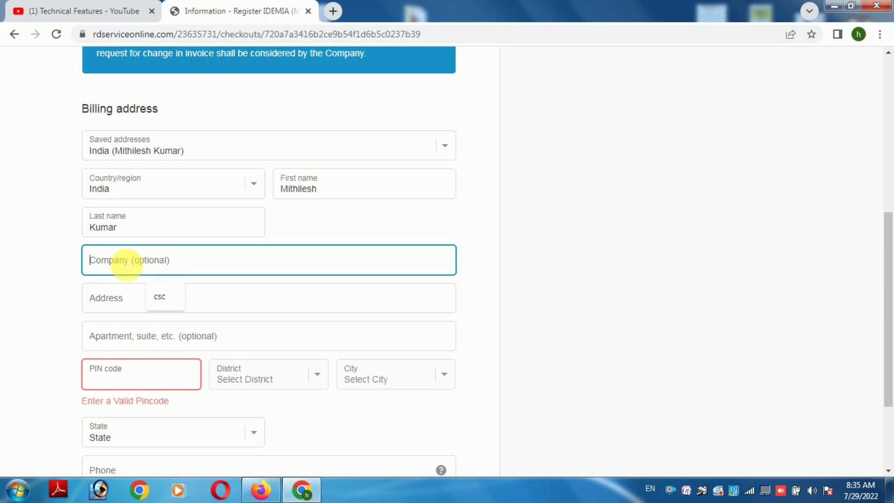
{"action": "type", "text": "CSC"}
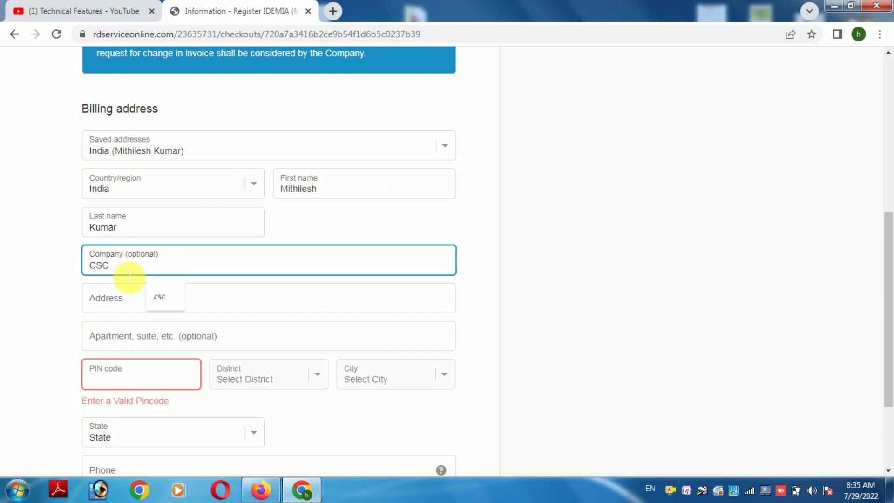
{"action": "left_click", "coordinate": [119, 301]}
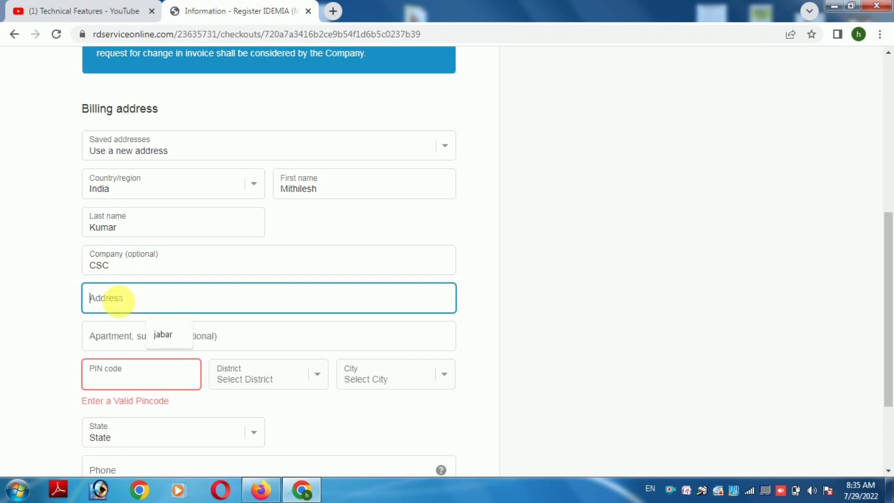
{"action": "type", "text": "Ba"}
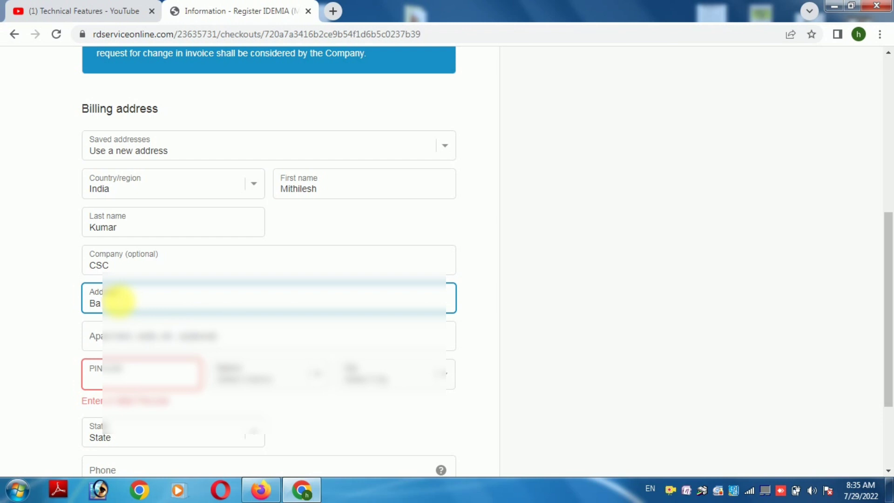
{"action": "type", "text": "i"}
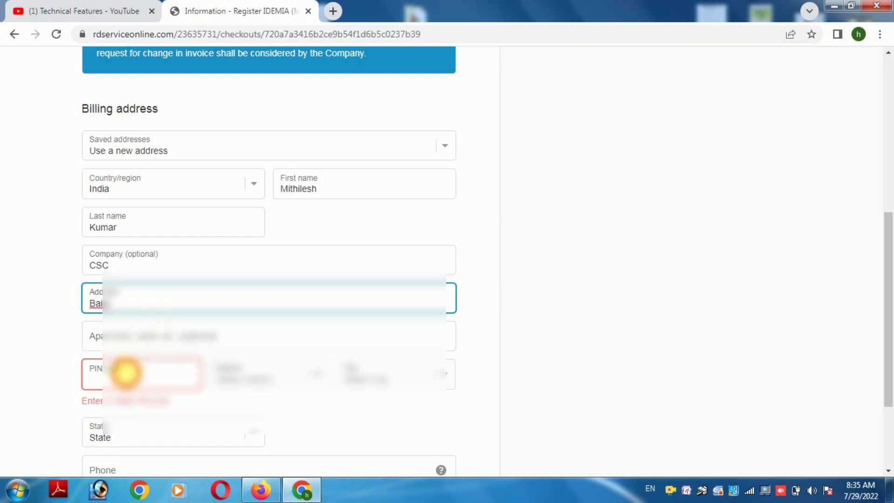
{"action": "left_click", "coordinate": [126, 372]}
{"action": "type", "text": "854"}
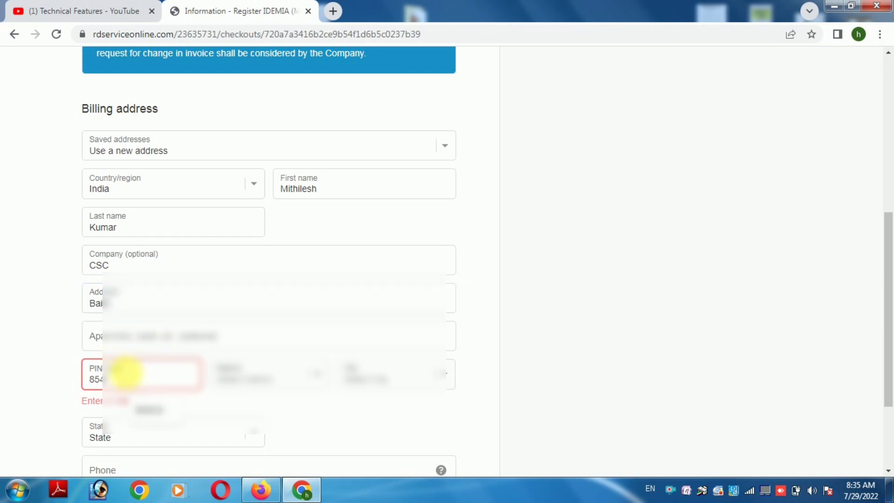